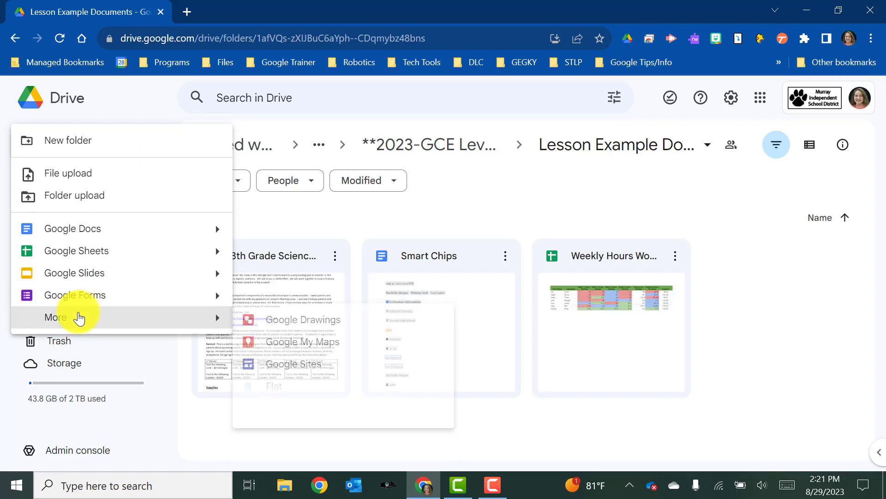
Create a new Google Jamboard file in the shared folder and rename it Example Jamboard
left_click(299, 434)
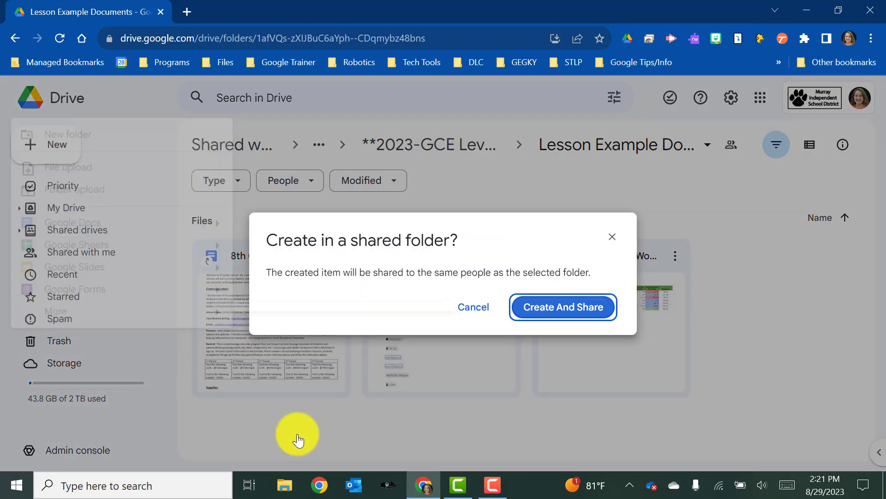
left_click(560, 313)
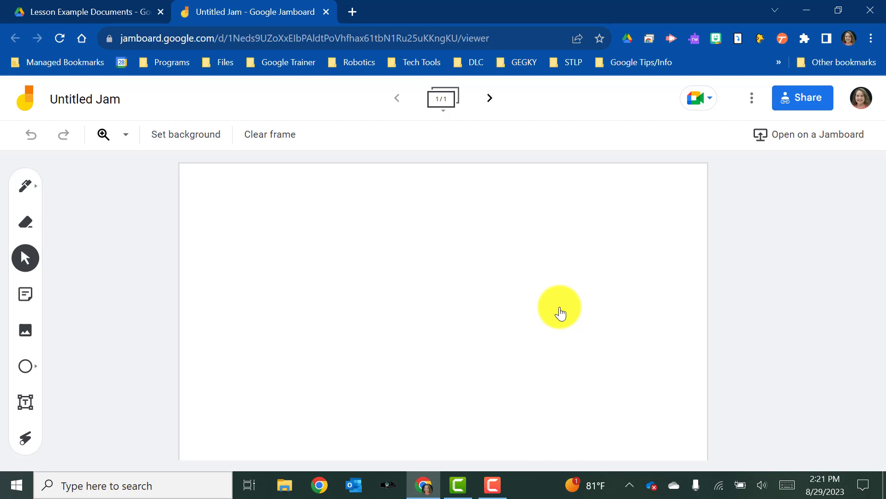
left_click(76, 101)
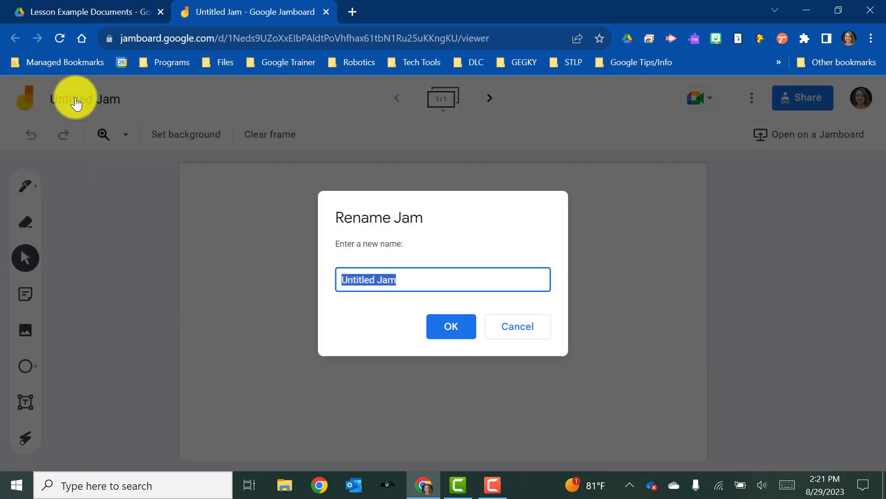
type("Exa")
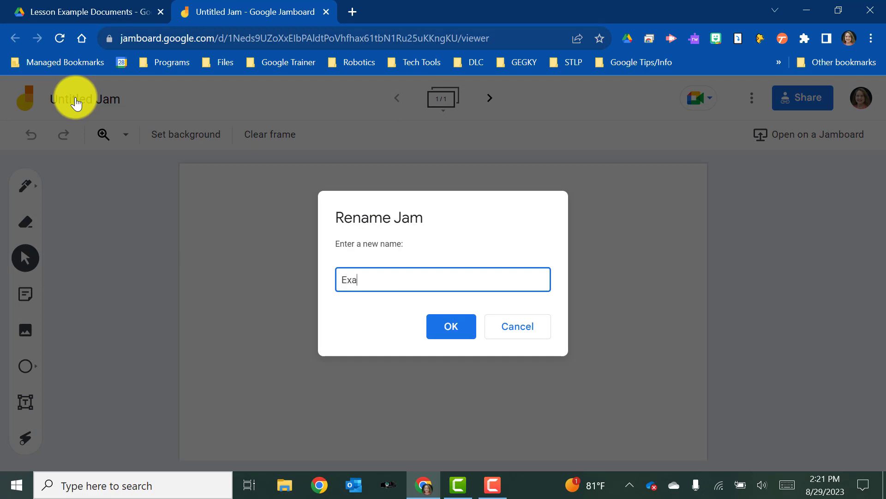
type("mple Jamboard")
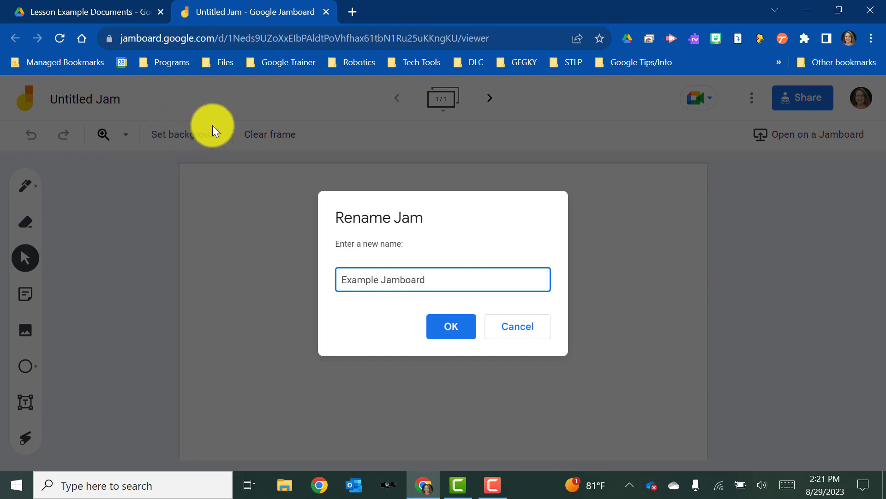
left_click(444, 330)
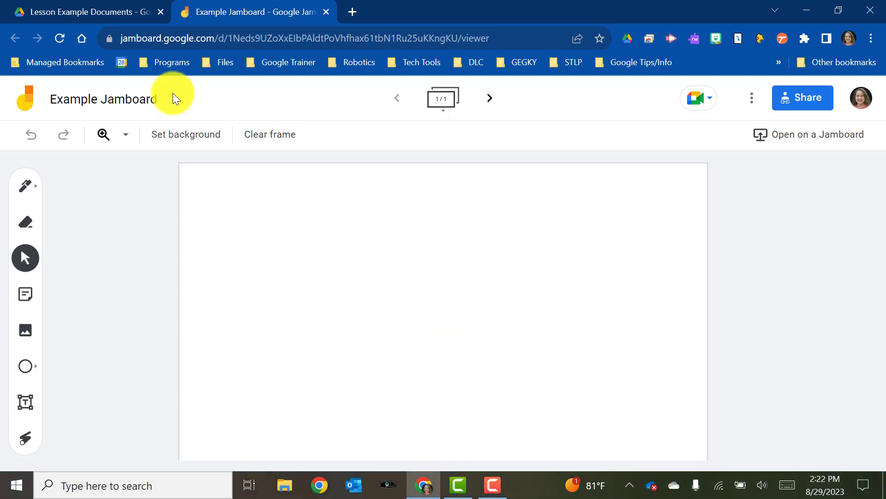
Try the dotted, lined, square-grid and gray graph backgrounds on the frame, one after another
left_click(175, 139)
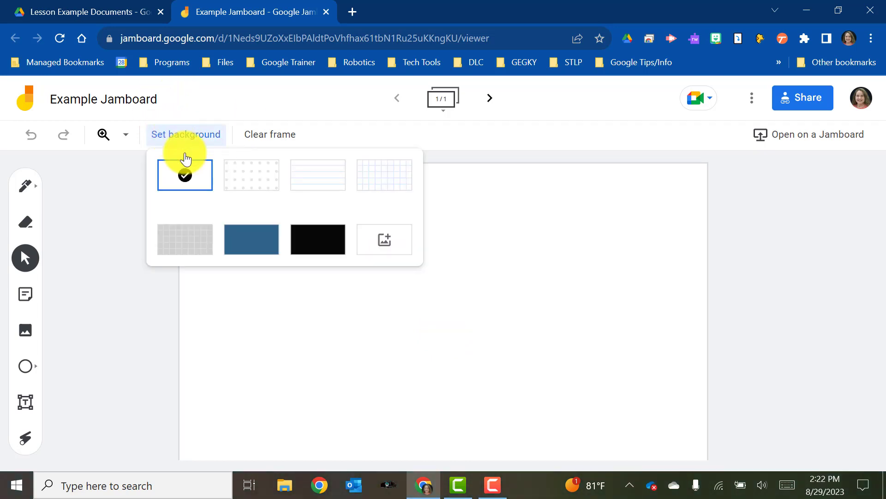
left_click(256, 182)
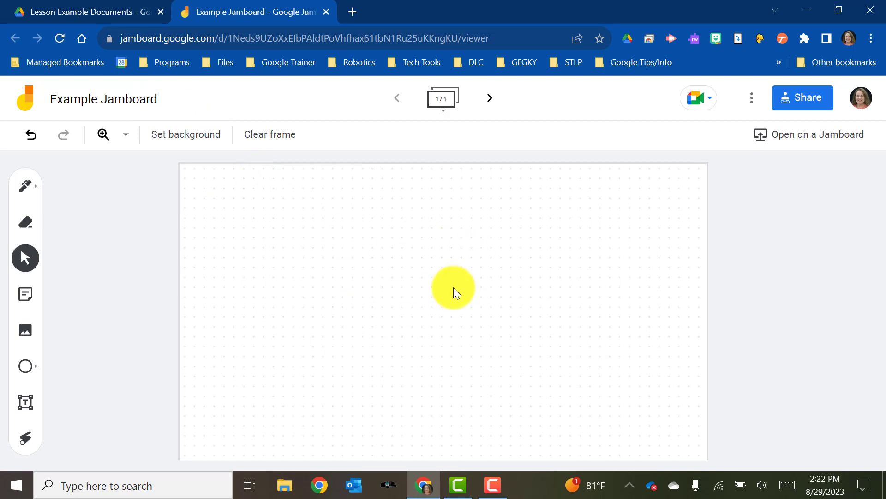
left_click(197, 139)
left_click(298, 173)
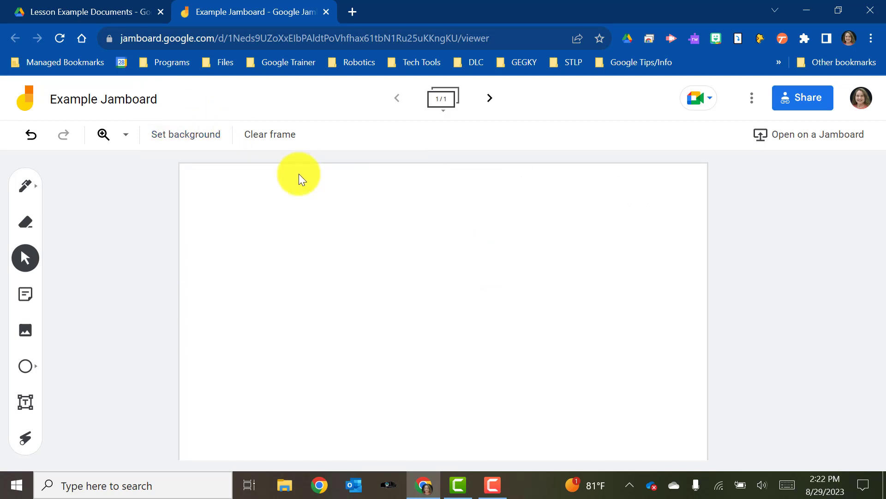
left_click(199, 138)
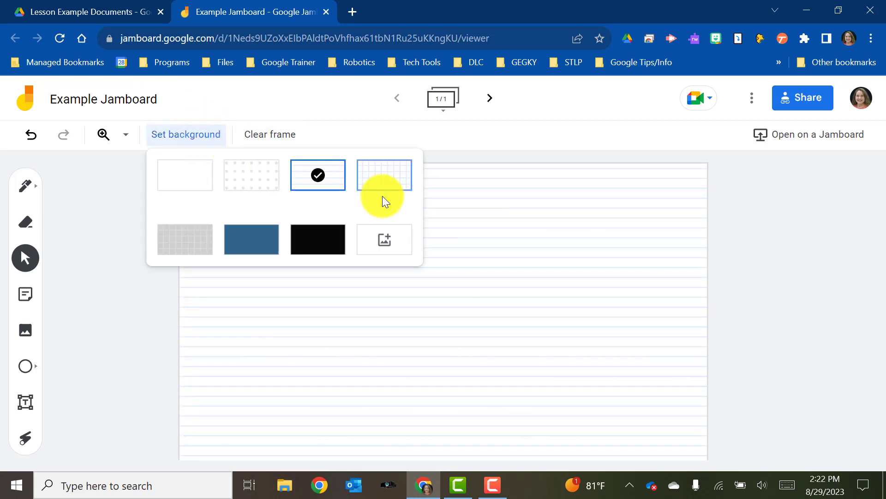
left_click(379, 180)
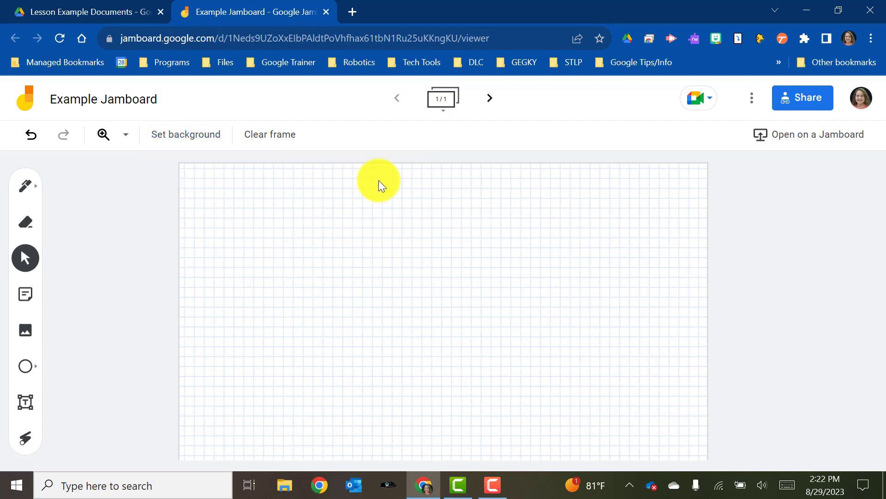
left_click(170, 134)
left_click(181, 236)
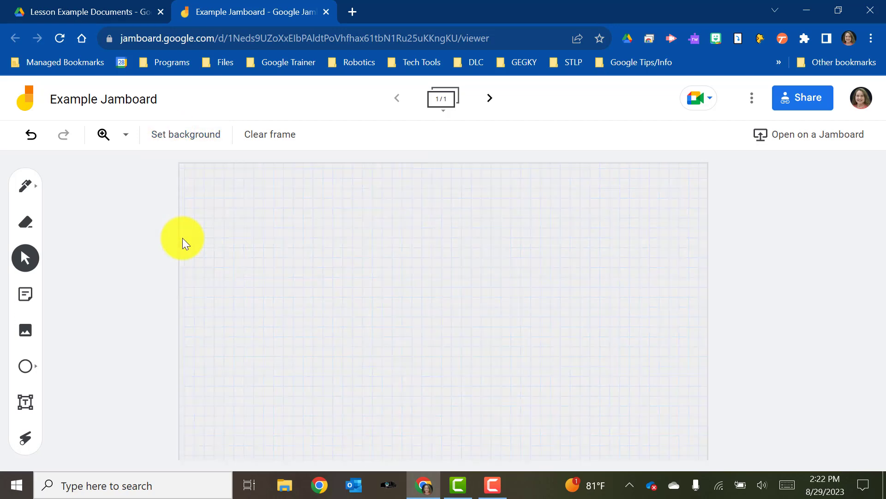
Set the first Google Images result for "water cycle" as the frame background, and restore the blank white background
left_click(202, 135)
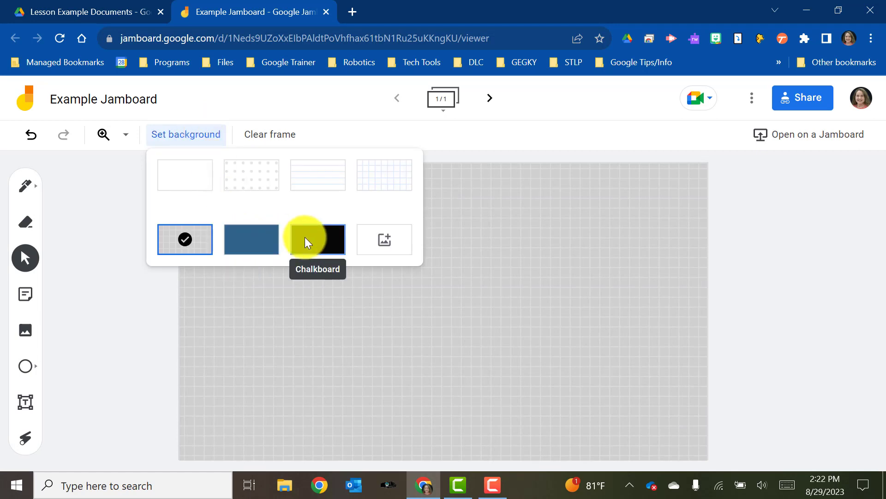
left_click(381, 242)
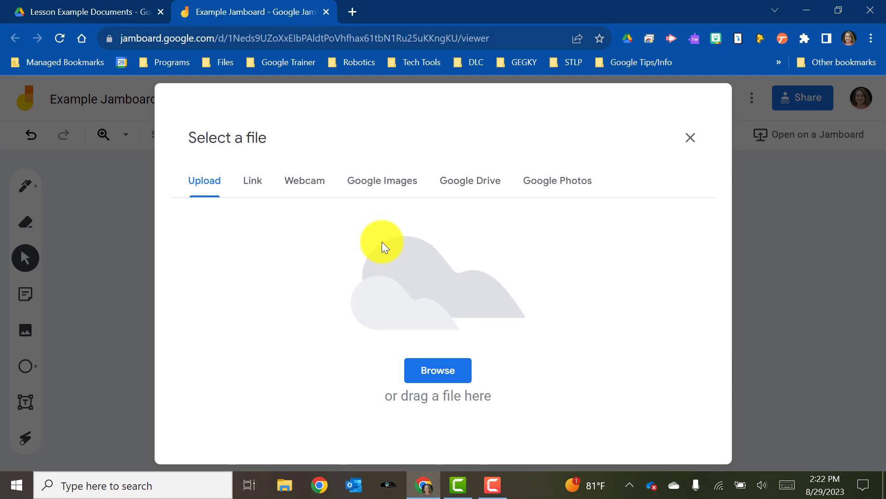
left_click(379, 186)
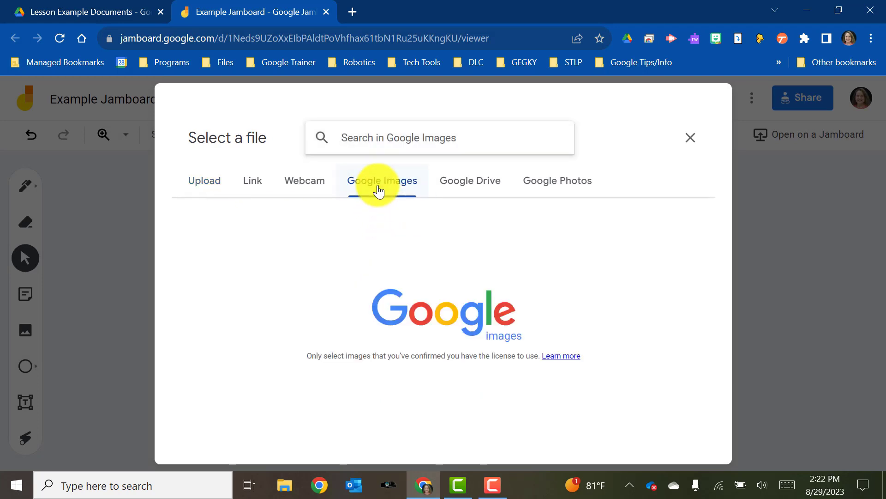
type("Water Cycle")
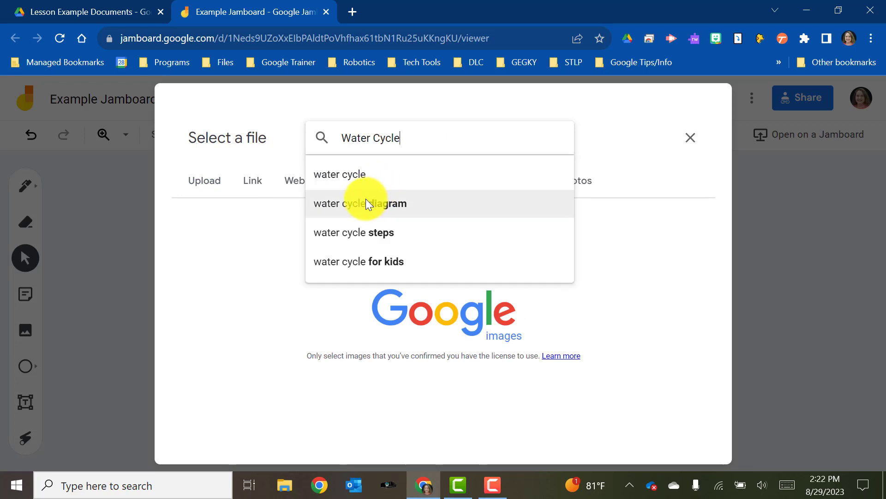
left_click(356, 173)
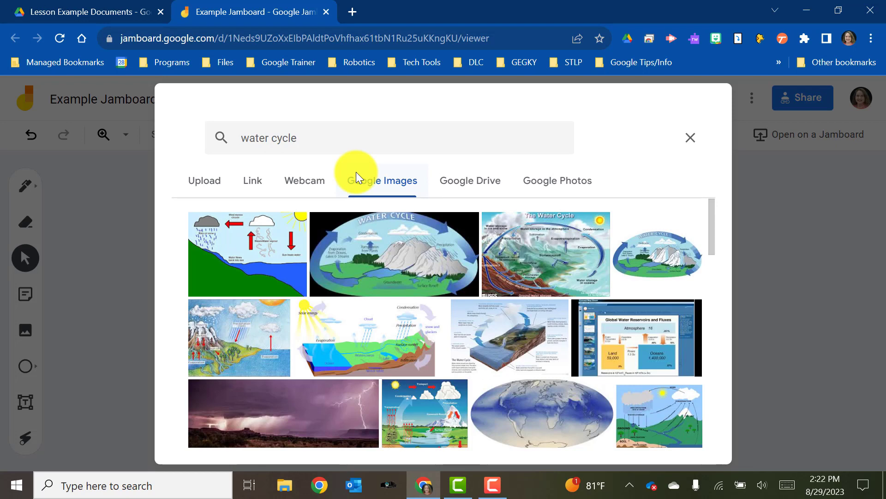
left_click(231, 237)
left_click(601, 427)
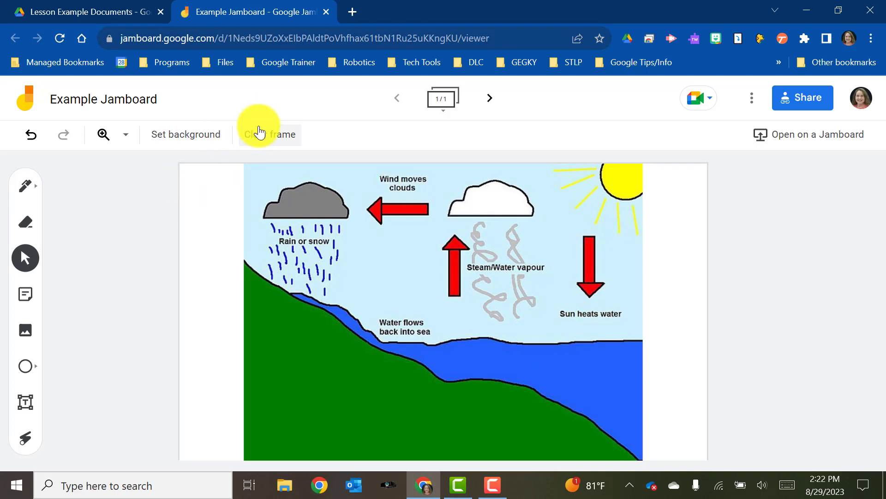
left_click(169, 141)
left_click(183, 179)
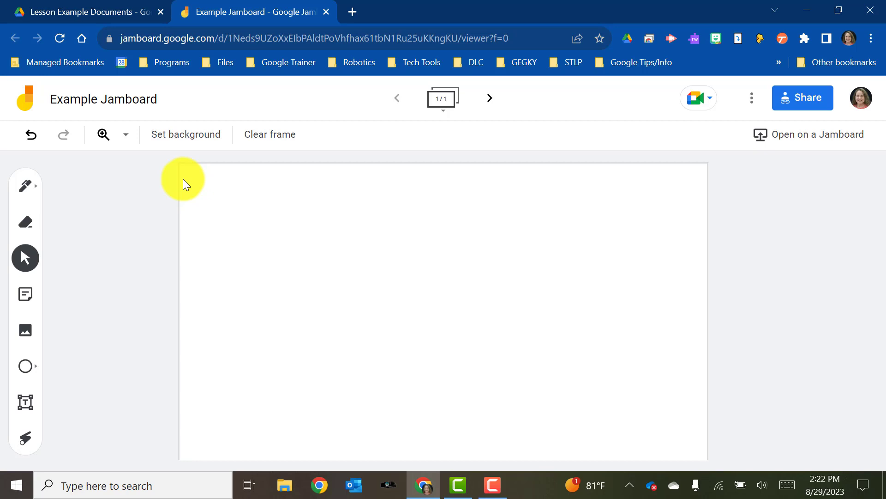
Draw a wavy line with the green Pen across the upper part of the frame and write Hi below it
left_click(24, 190)
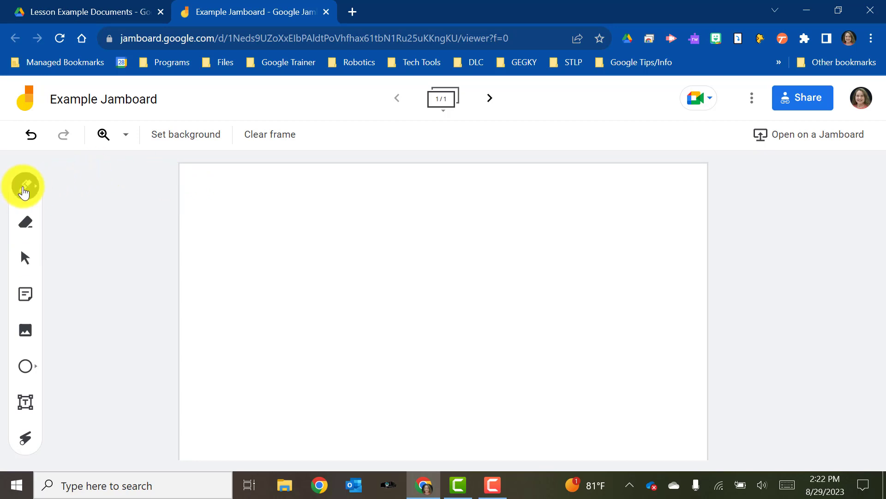
left_click(32, 190)
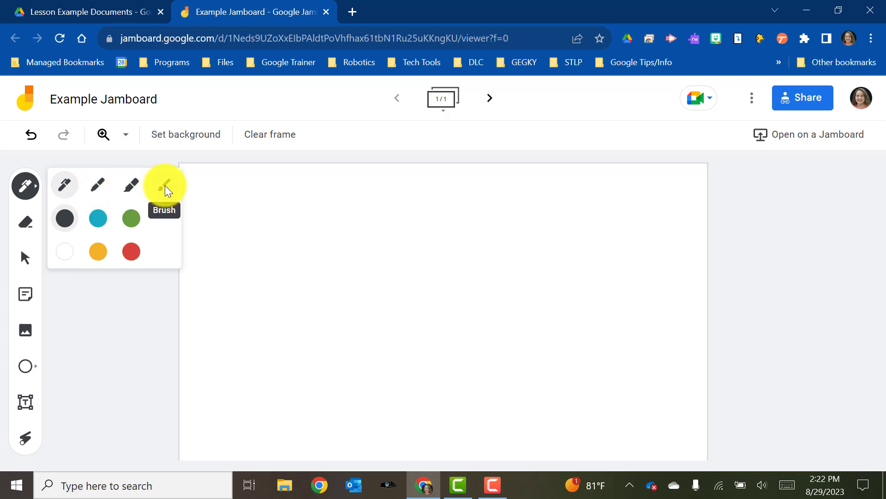
left_click(133, 219)
mouse_move(231, 206)
left_mouse_down()
mouse_move(304, 194)
mouse_move(403, 261)
mouse_move(467, 255)
left_mouse_up()
left_click_drag(226, 331, 219, 397)
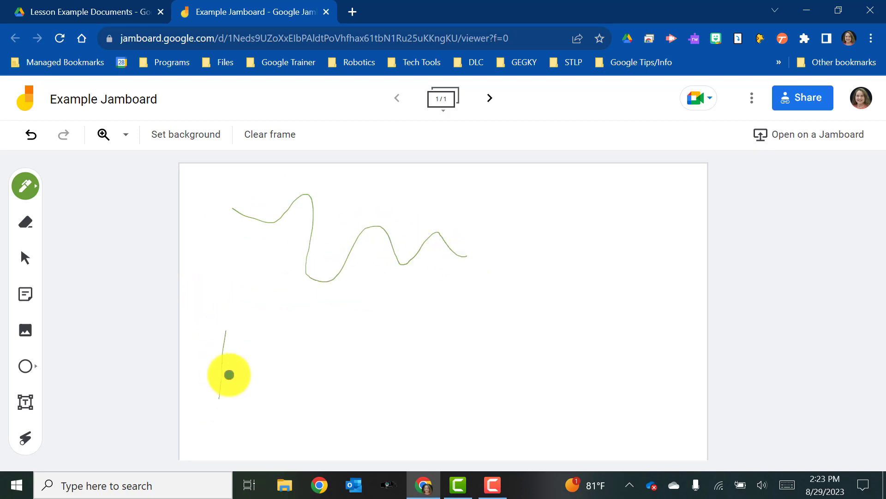
mouse_move(243, 339)
left_mouse_down()
mouse_move(240, 385)
mouse_move(229, 372)
mouse_move(254, 364)
left_mouse_up()
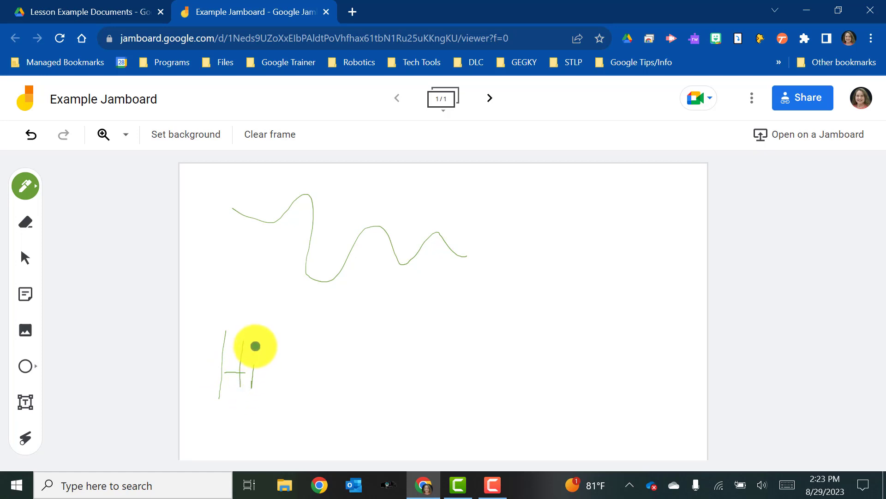
Draw one green stroke each with the Marker, the Highlighter and the Brush for comparison
left_click(25, 186)
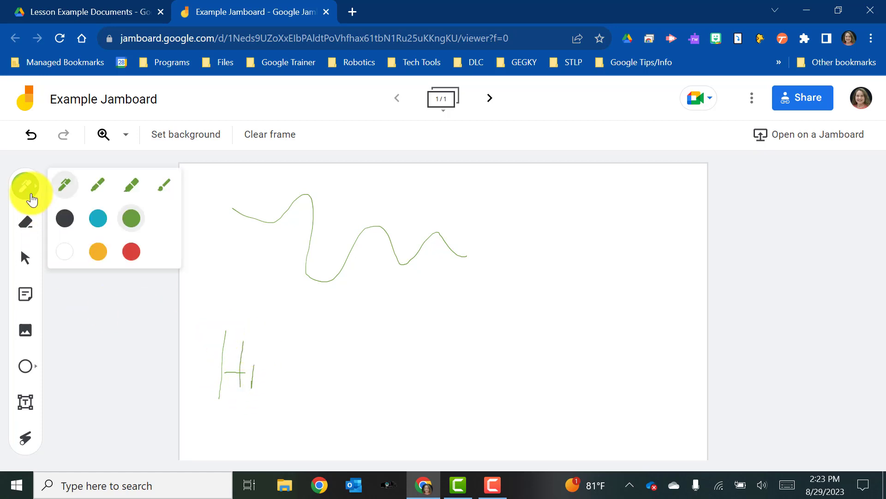
left_click(98, 186)
mouse_move(271, 293)
left_mouse_down()
mouse_move(323, 307)
mouse_move(466, 311)
mouse_move(478, 336)
left_mouse_up()
left_click(19, 190)
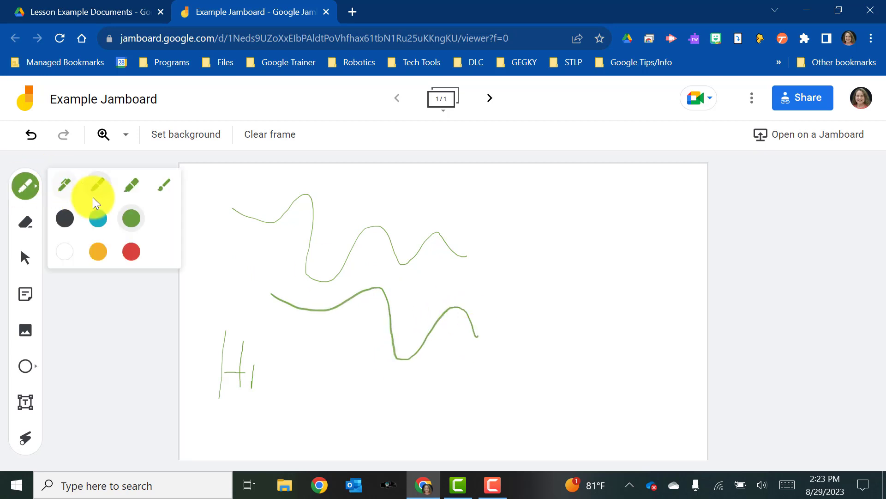
left_click(135, 184)
left_click_drag(494, 223, 629, 222)
left_click(27, 183)
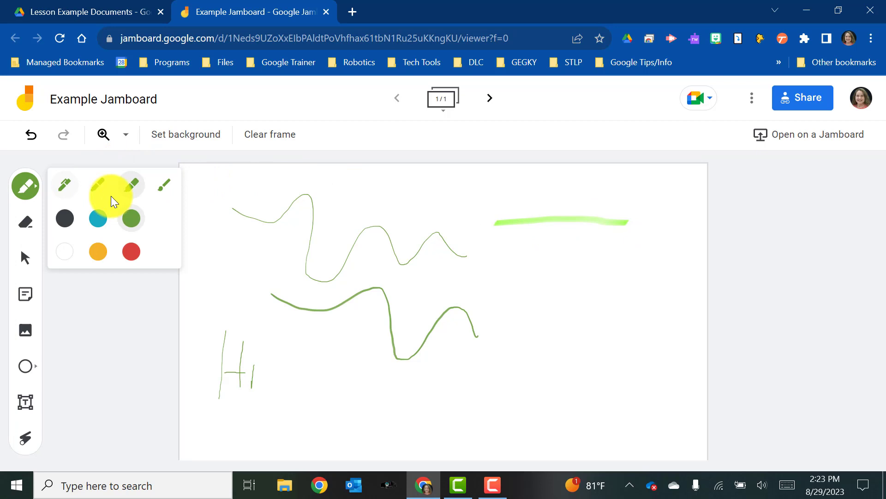
left_click(160, 189)
mouse_move(210, 266)
left_mouse_down()
mouse_move(300, 259)
mouse_move(406, 289)
left_mouse_up()
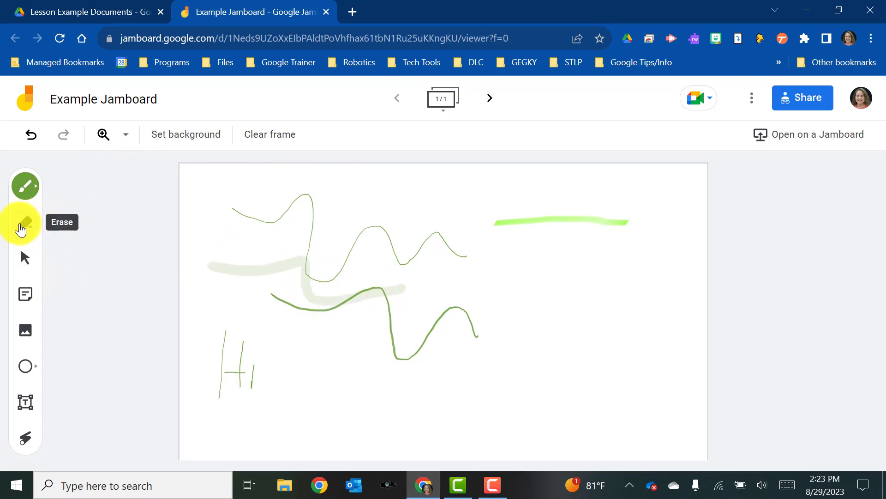
Erase parts of the green wavy strokes and clear the whole frame
left_click(21, 228)
mouse_move(220, 206)
left_mouse_down()
mouse_move(348, 224)
mouse_move(436, 248)
mouse_move(333, 257)
mouse_move(350, 297)
mouse_move(412, 326)
left_mouse_up()
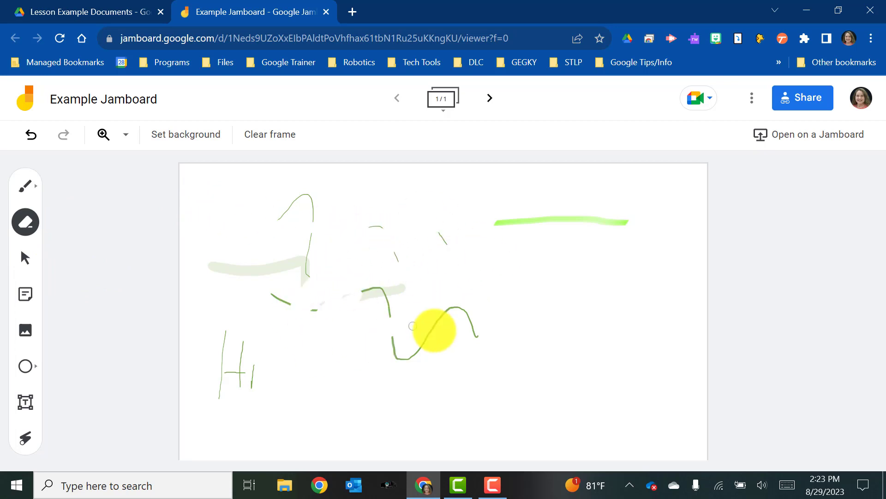
left_click(257, 145)
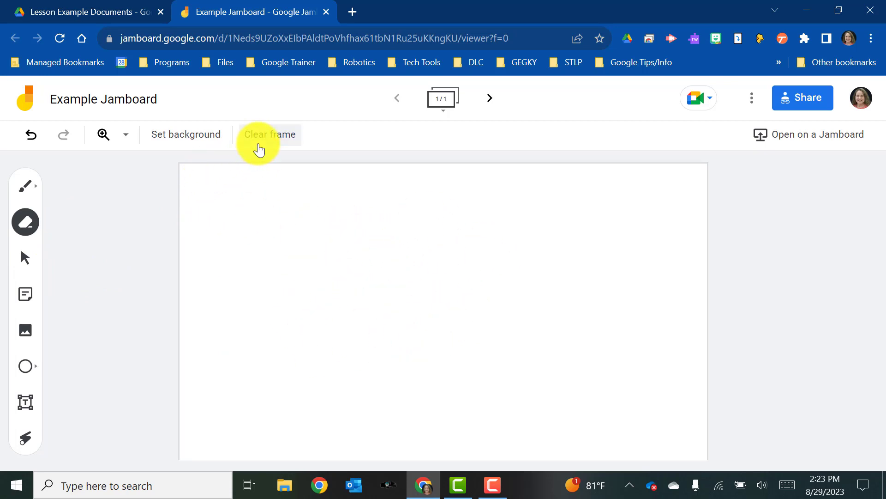
Add a pink sticky note reading "Evaporation" to the frame
left_click(25, 258)
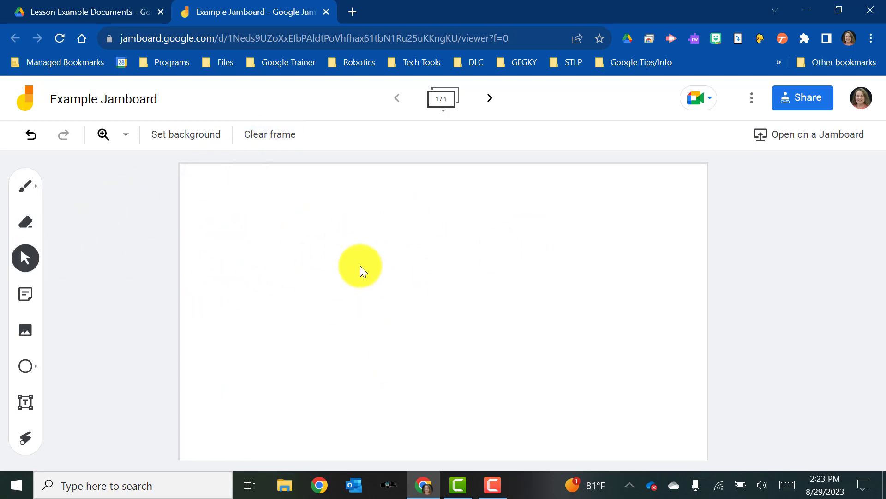
left_click(26, 300)
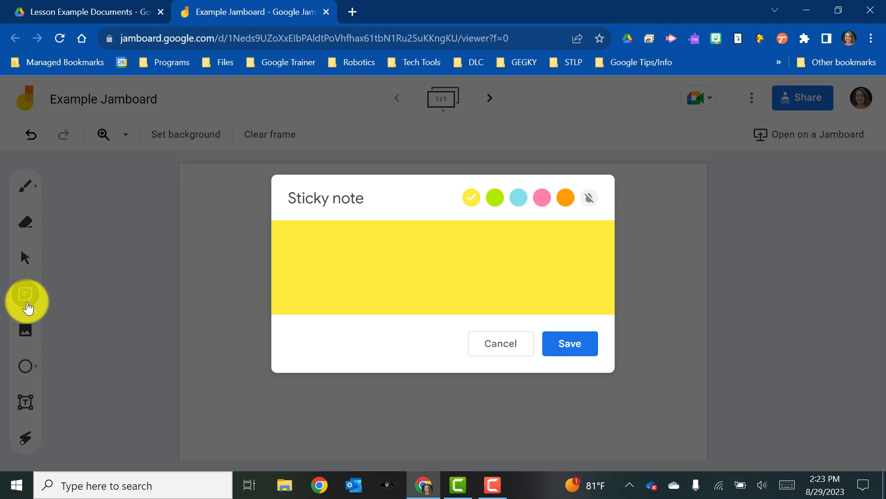
left_click(537, 202)
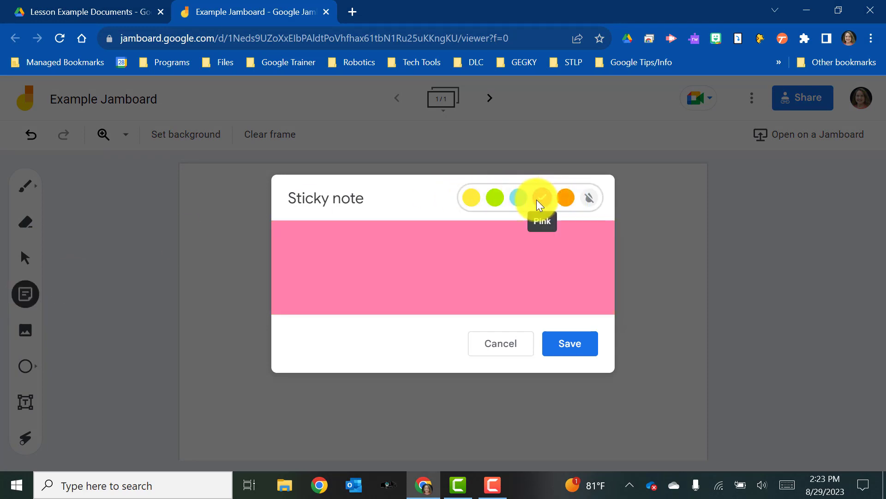
left_click(334, 233)
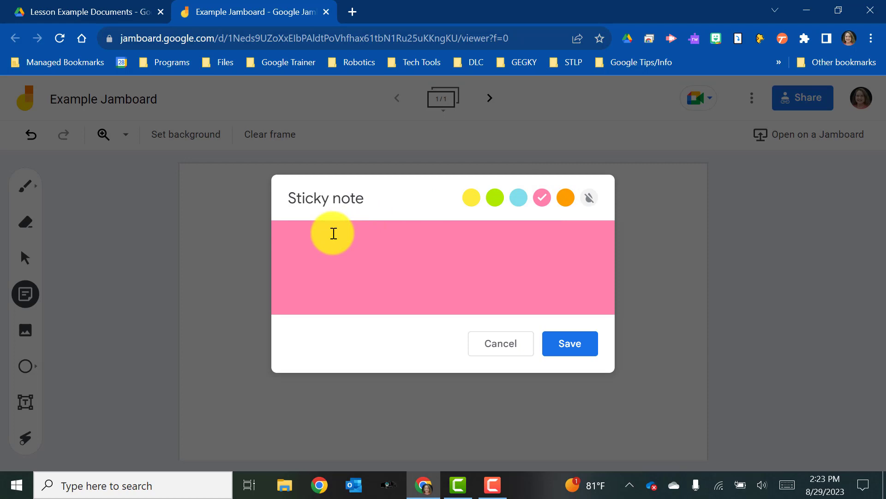
type("Evaporation")
left_click(581, 342)
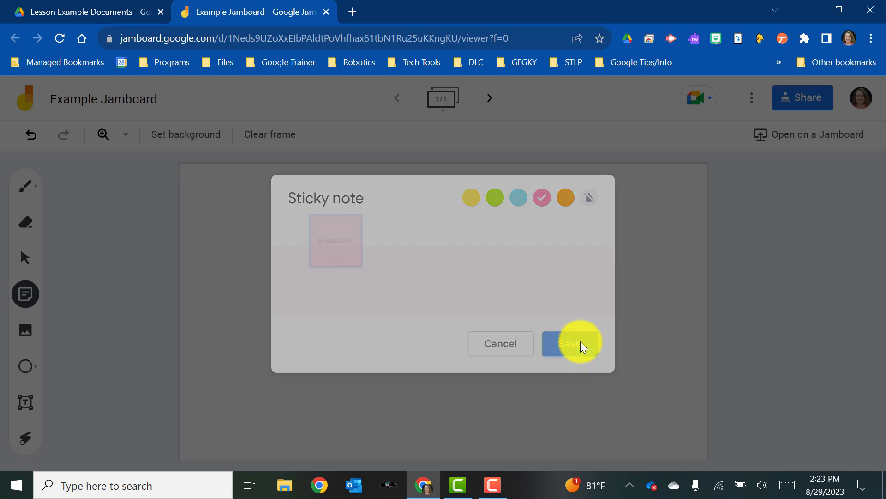
Add a green sticky note reading "Precipitation" to the frame and close the sticky note dialog
left_click(494, 198)
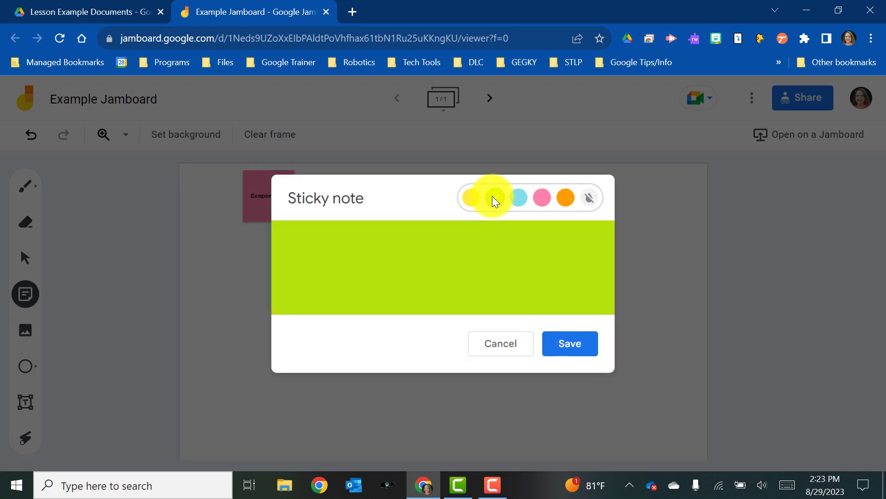
left_click(308, 232)
type("Pre")
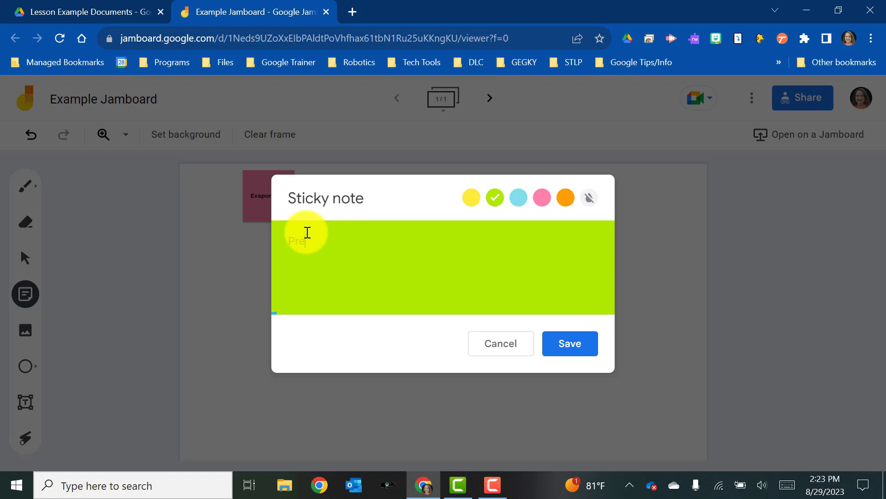
type("cipitation")
left_click(573, 348)
left_click(509, 349)
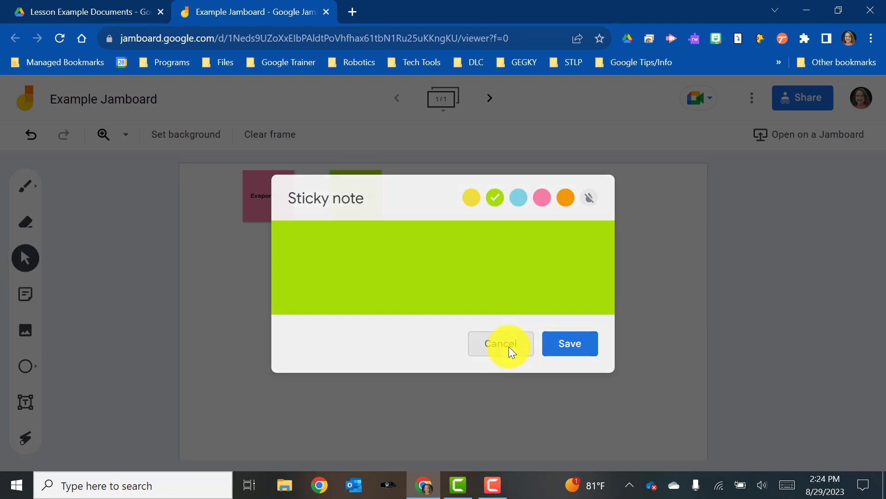
Enlarge the pink Evaporation note to about twice its size and place it lower on the frame, below the Precipitation note
left_click(264, 206)
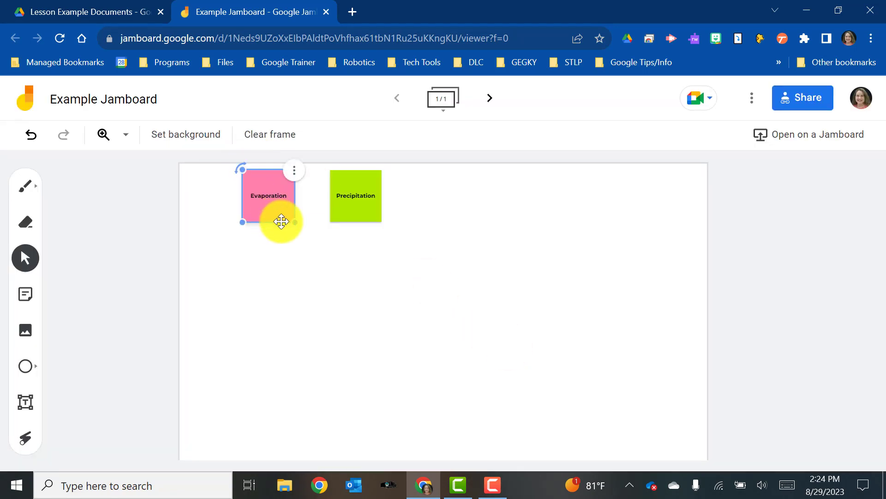
left_click_drag(293, 223, 288, 344)
mouse_move(230, 265)
left_mouse_down()
mouse_move(208, 309)
mouse_move(223, 266)
mouse_move(233, 263)
left_mouse_up()
Change the stacking order of the Evaporation note with Bring to front
left_click(335, 263)
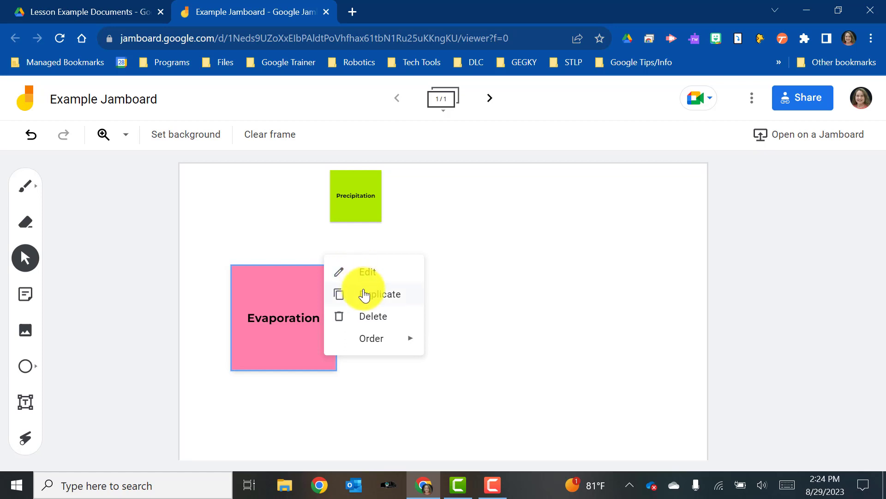
mouse_move(371, 338)
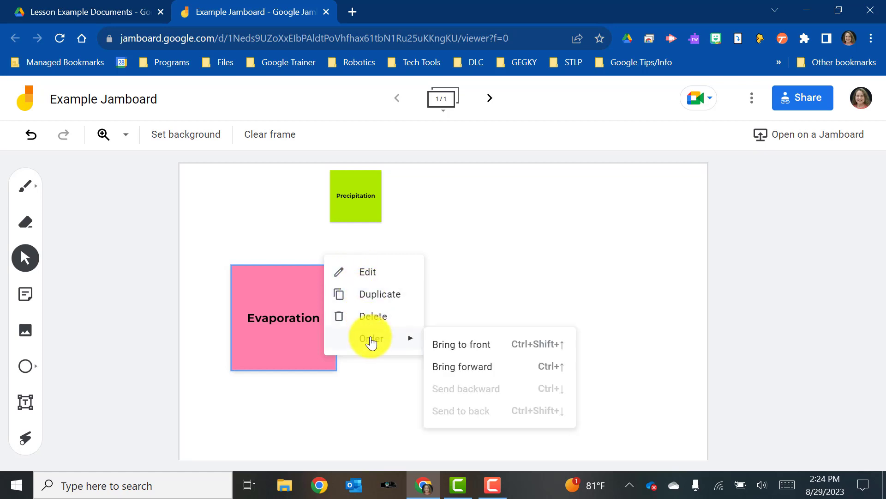
left_click(450, 347)
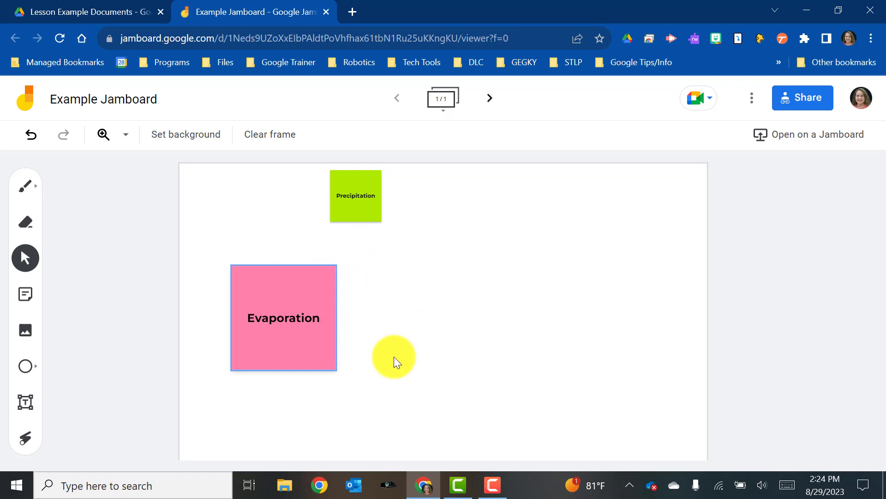
Insert the oval Water Cycle diagram on black from a Google Images search for "Water cycle" and move it to the frame's upper right
left_click(25, 336)
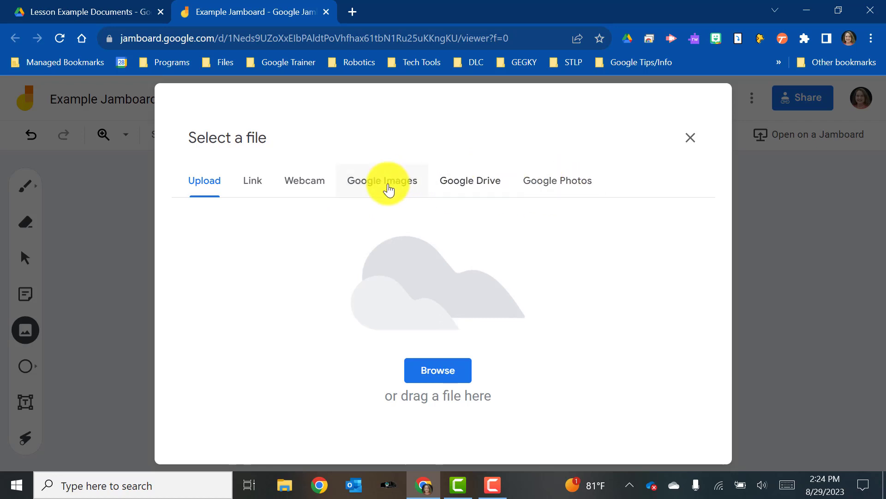
left_click(371, 184)
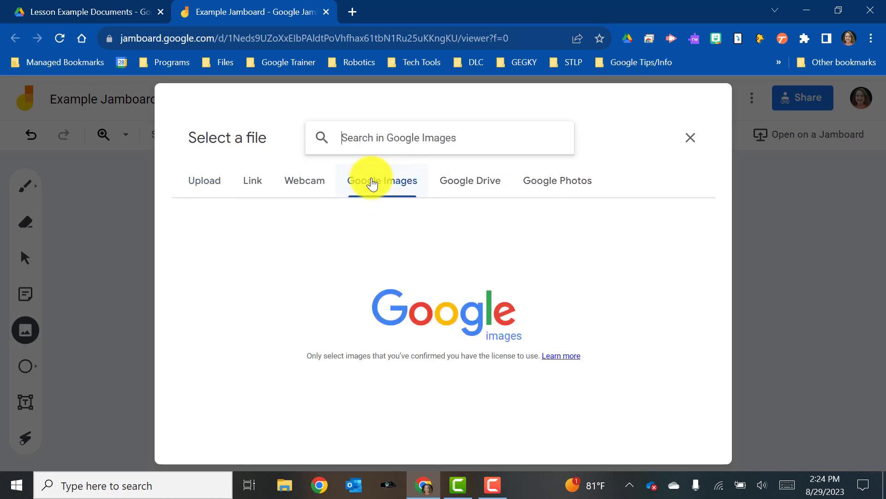
type("Water cy")
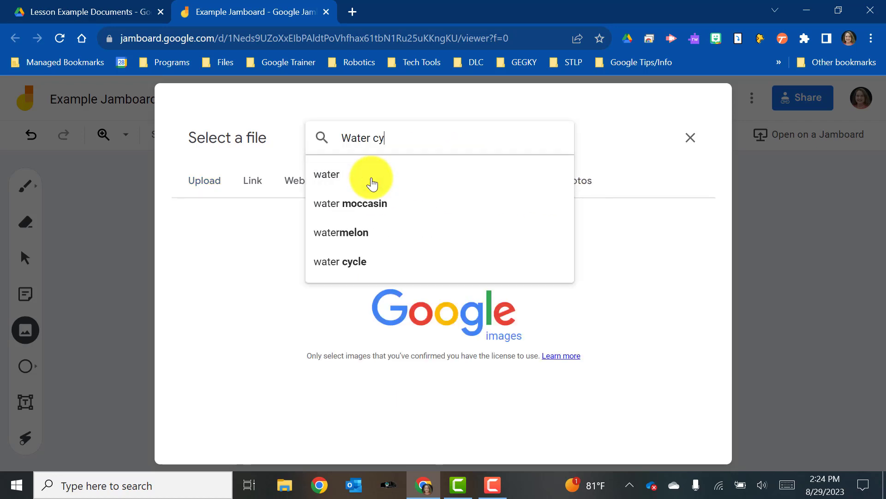
type("cle")
key("Return")
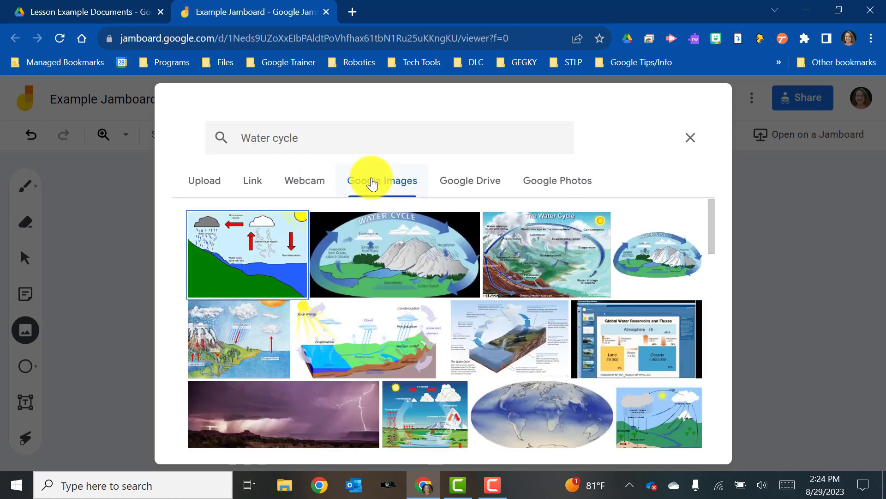
left_click(399, 269)
left_click(665, 424)
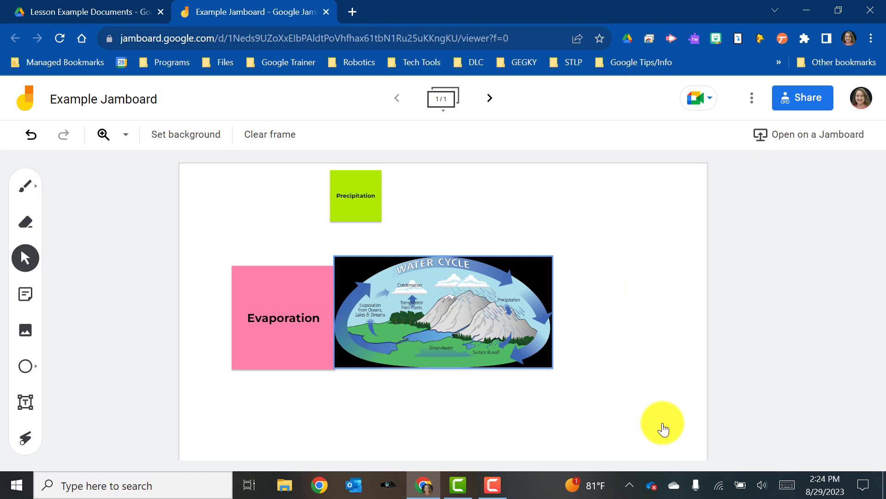
left_click_drag(506, 329, 605, 261)
mouse_move(446, 199)
left_mouse_down()
mouse_move(437, 232)
mouse_move(465, 185)
mouse_move(456, 204)
left_mouse_up()
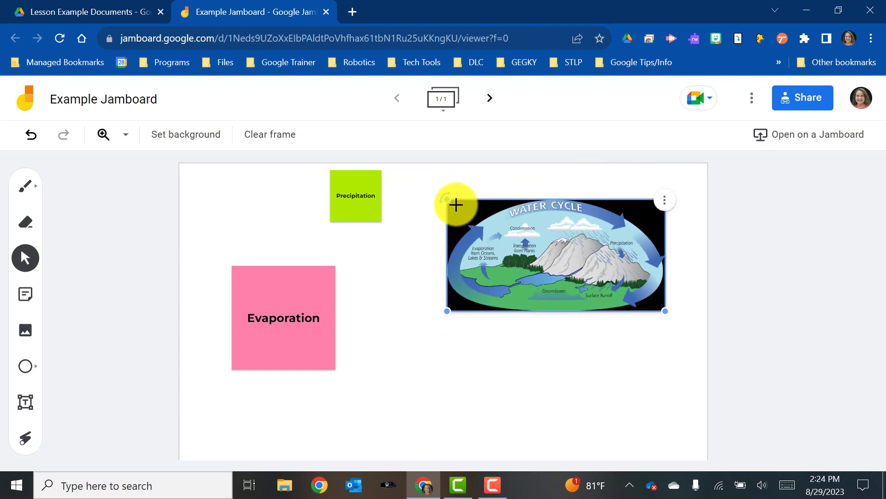
Draw a right-pointing arrow shape between the Evaporation note and the Water Cycle image
left_click(25, 366)
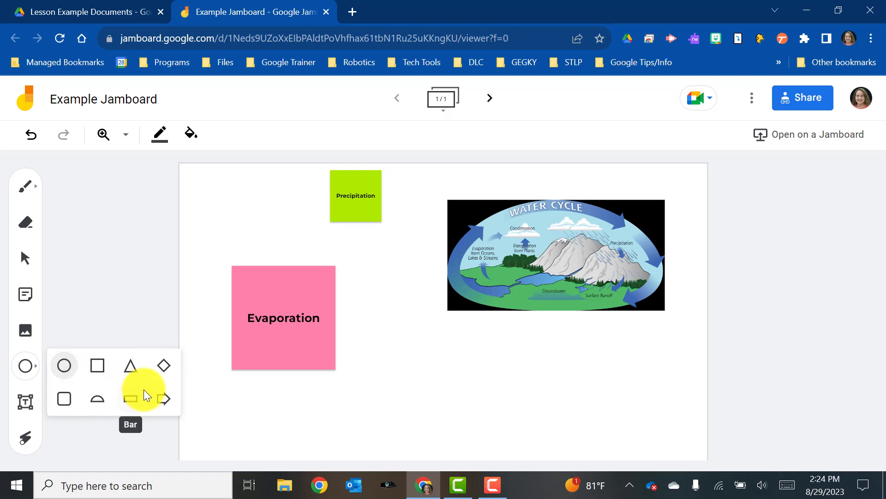
left_click(163, 398)
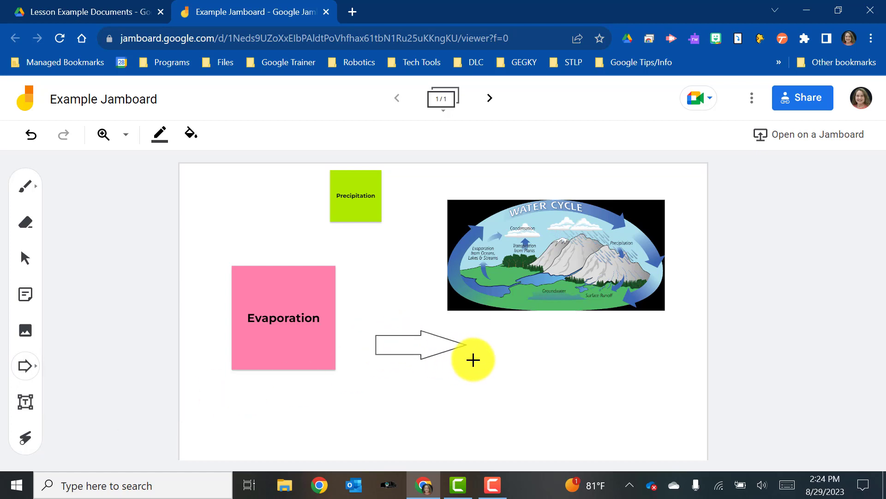